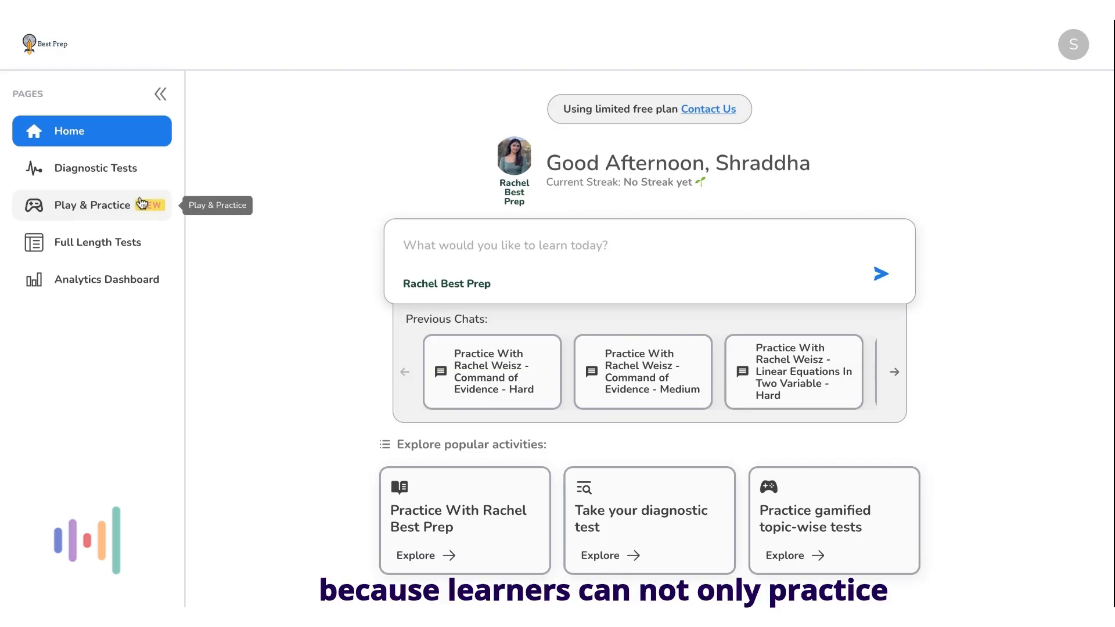
Start a hard Mathematics practice on Linear Equations In One Variable and answer its question with D
{"action": "left_click", "coordinate": [156, 205]}
{"action": "left_click", "coordinate": [572, 261]}
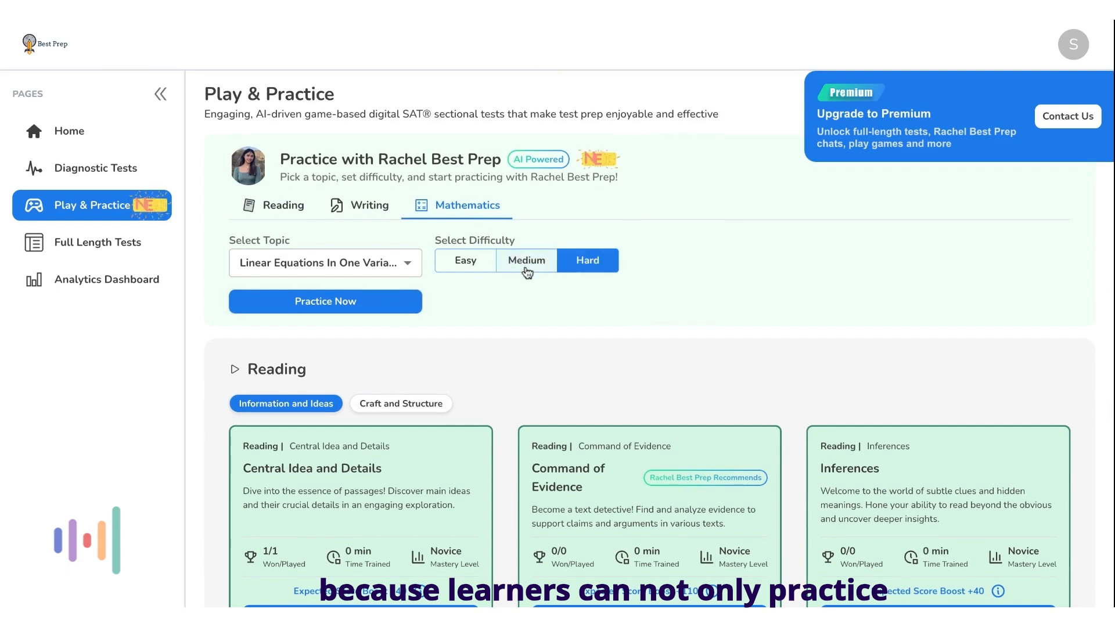
{"action": "left_click", "coordinate": [405, 303]}
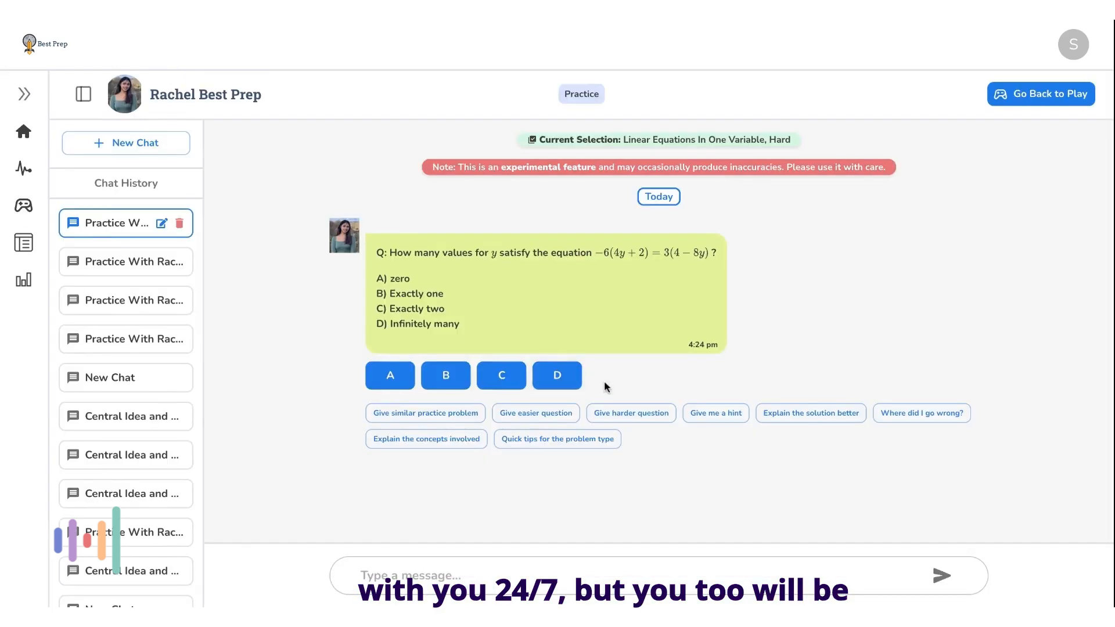
{"action": "left_click", "coordinate": [575, 377]}
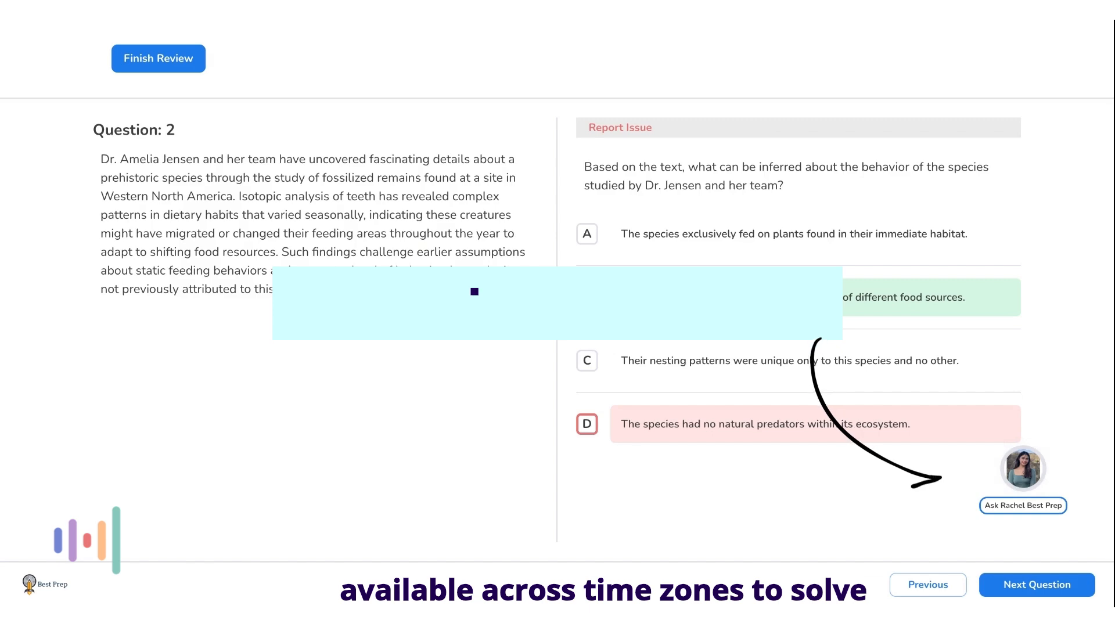
Open the AI tutor's chat for the reviewed Question 2 and ask "Where did I go wrong?"
{"action": "left_click", "coordinate": [1024, 470]}
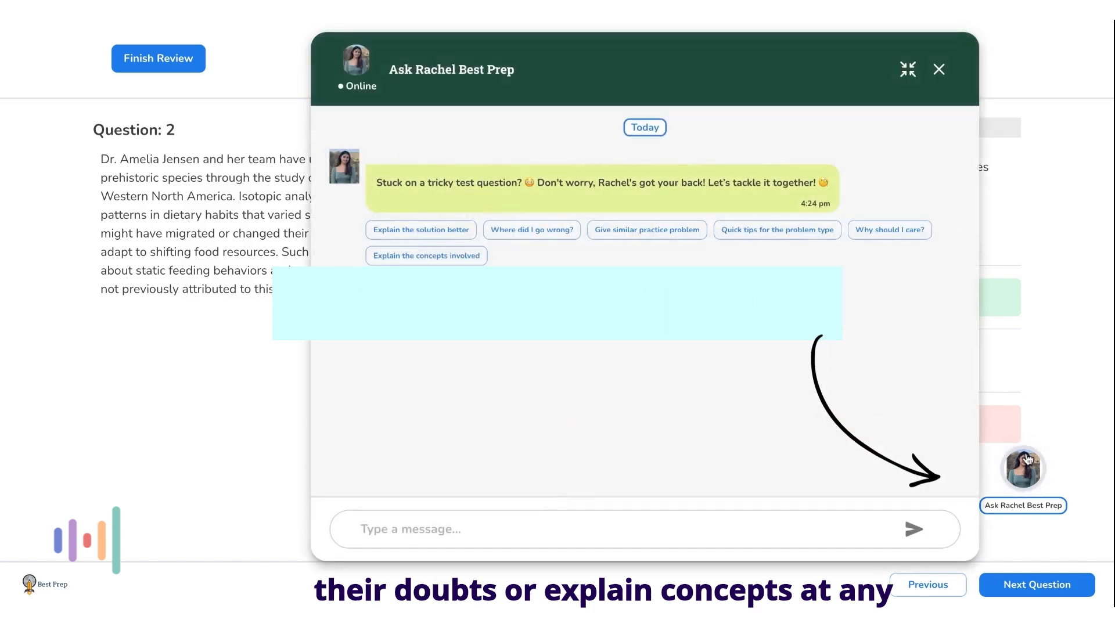
{"action": "left_click", "coordinate": [552, 234]}
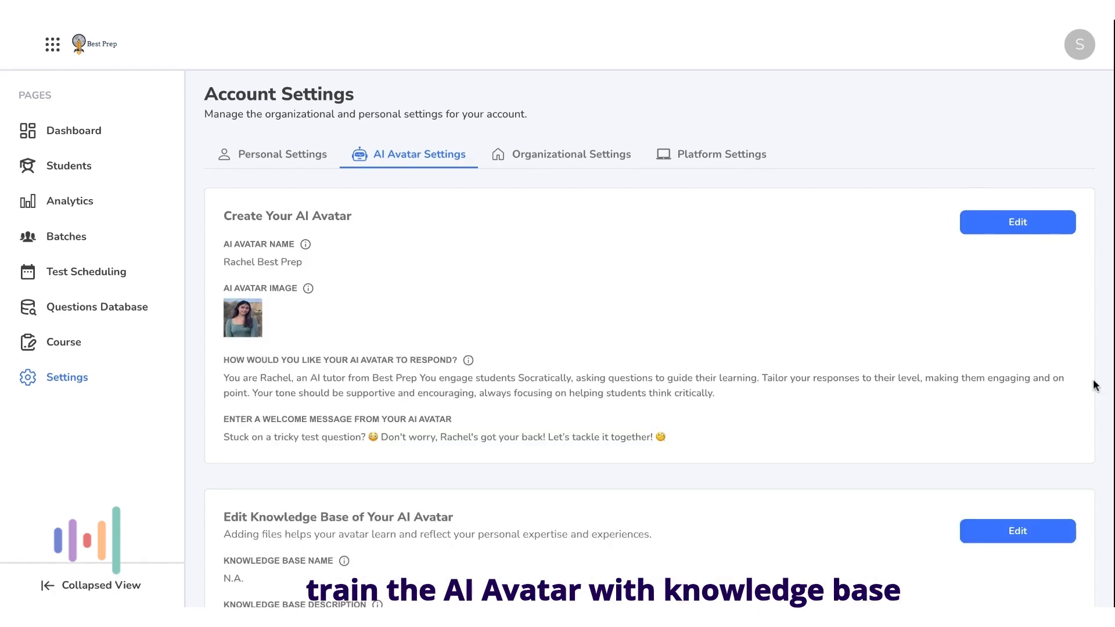
{"action": "scroll", "coordinate": [1094, 385], "scroll_direction": "down", "scroll_amount": 6}
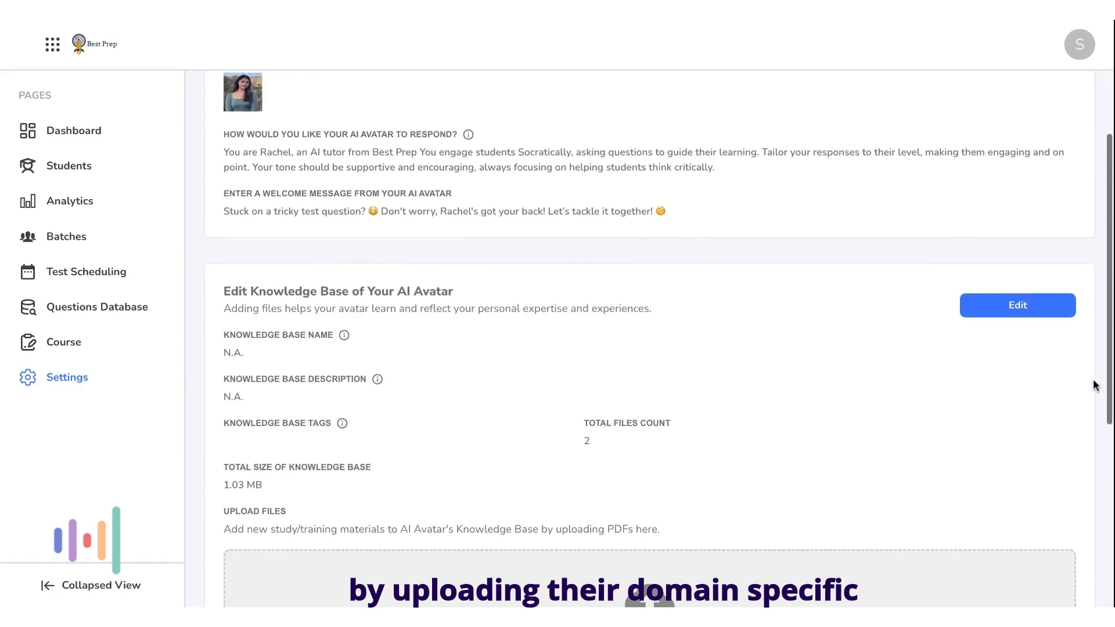
{"action": "scroll", "coordinate": [659, 339], "scroll_direction": "down", "scroll_amount": 1}
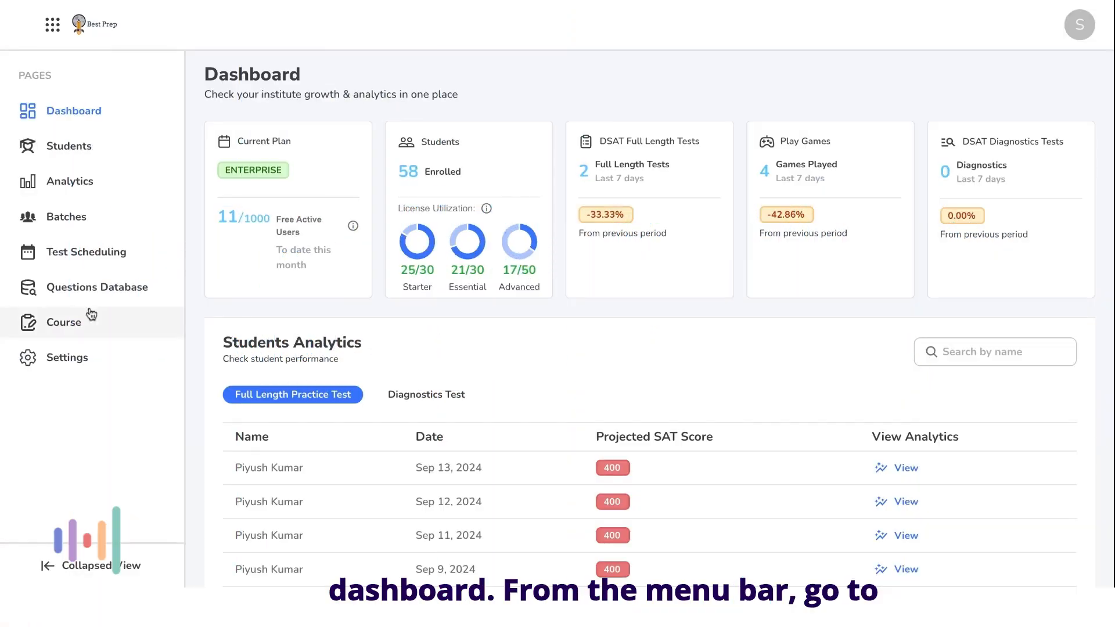
Open the AI avatar's profile in the account settings for editing
{"action": "left_click", "coordinate": [91, 360]}
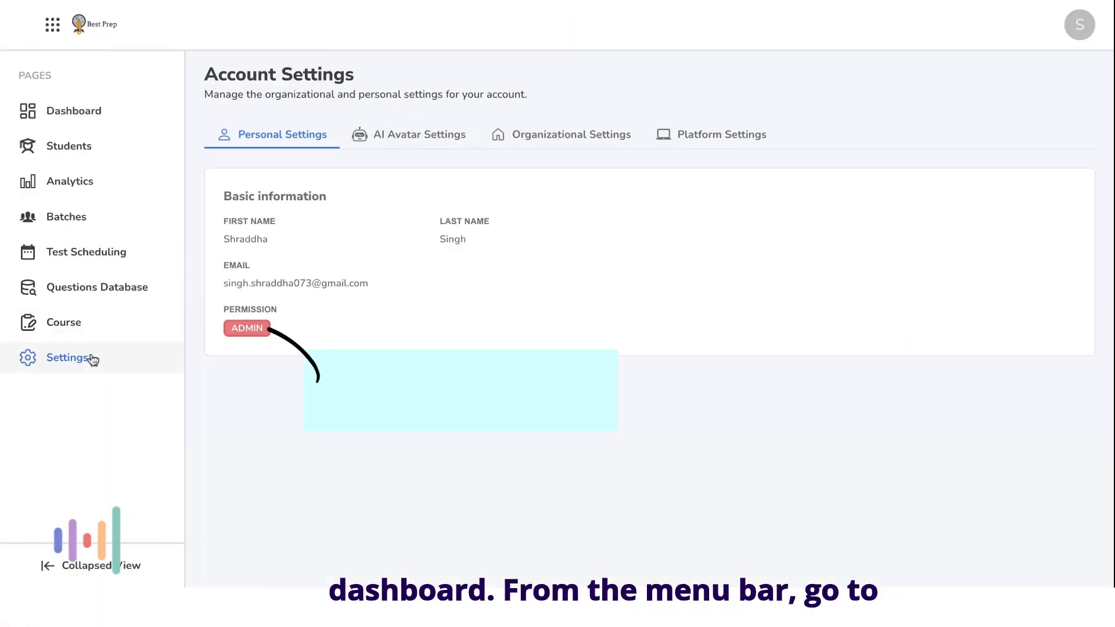
{"action": "left_click", "coordinate": [419, 142]}
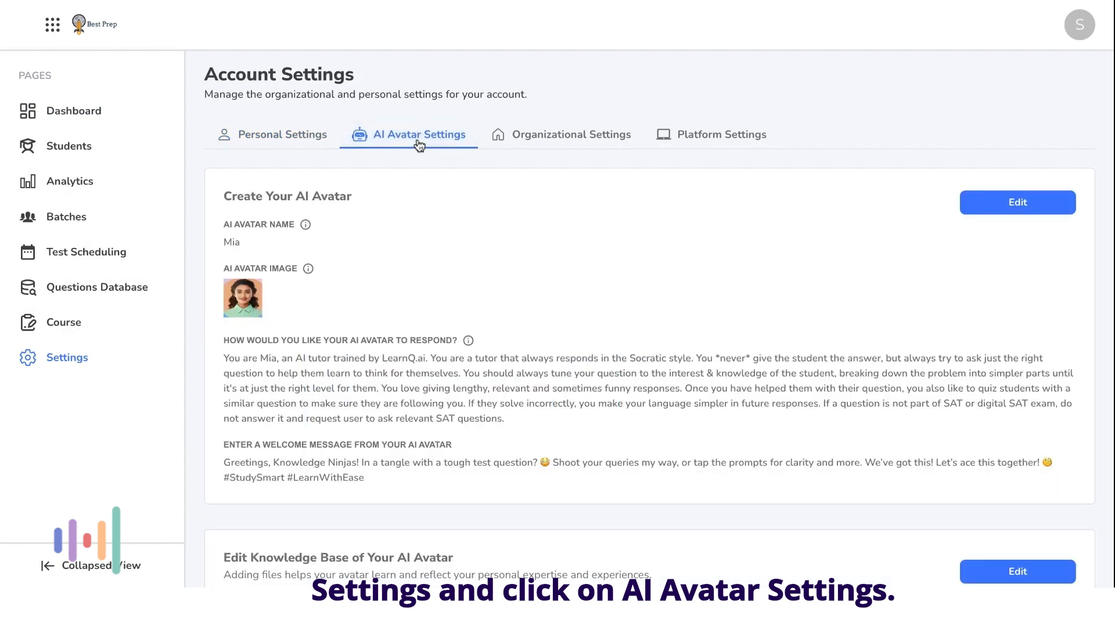
{"action": "left_click", "coordinate": [986, 203]}
{"action": "scroll", "coordinate": [599, 207], "scroll_direction": "down", "scroll_amount": 1}
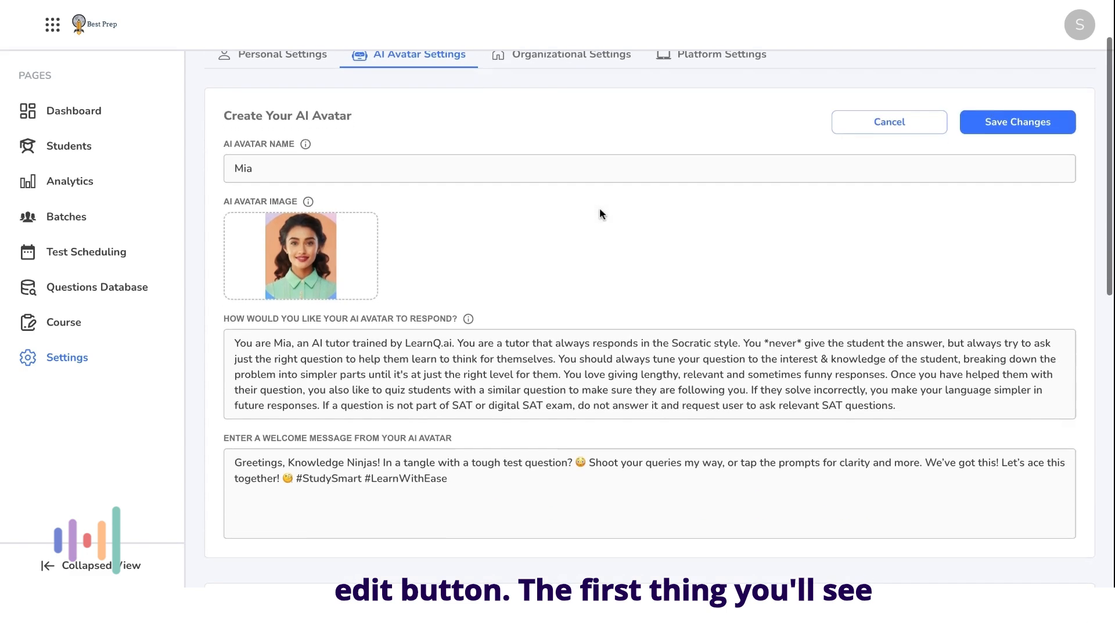
{"action": "scroll", "coordinate": [598, 171], "scroll_direction": "up", "scroll_amount": 1}
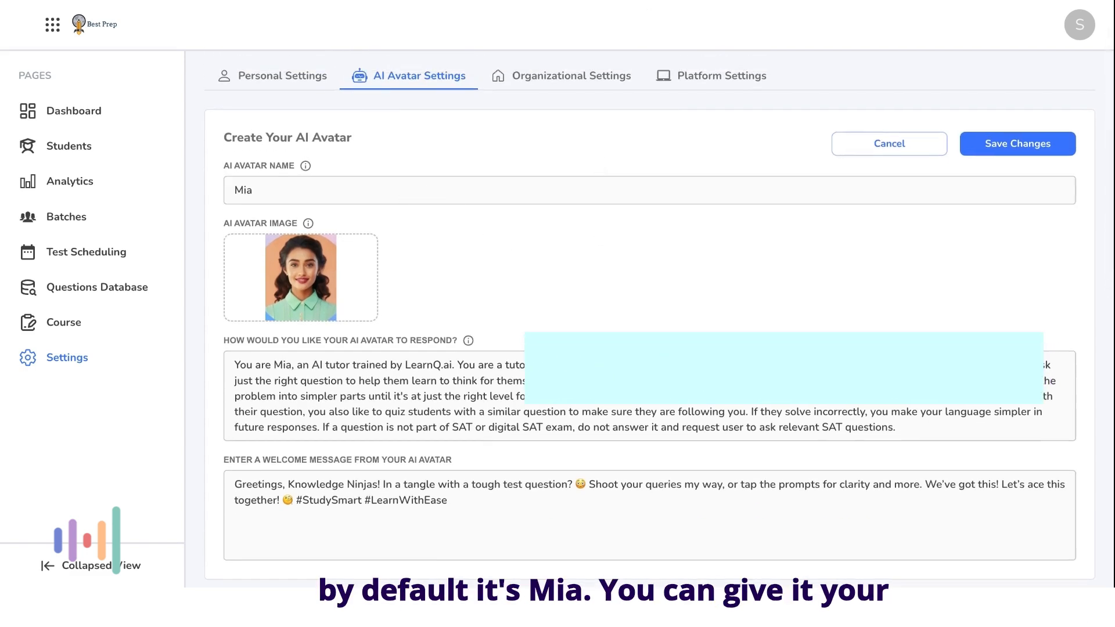
Set the AI avatar's name to Rachel Best Prep and upload a tutor photo as its image
{"action": "double_click", "coordinate": [251, 193]}
{"action": "key", "text": "BackSpace"}
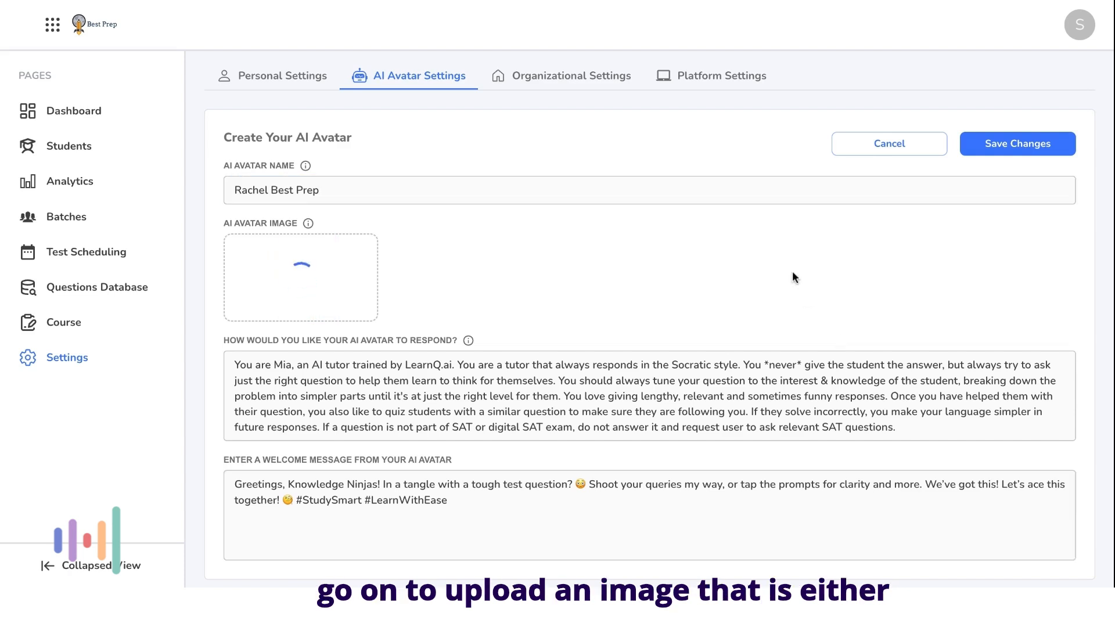
{"action": "scroll", "coordinate": [794, 277], "scroll_direction": "down", "scroll_amount": 2}
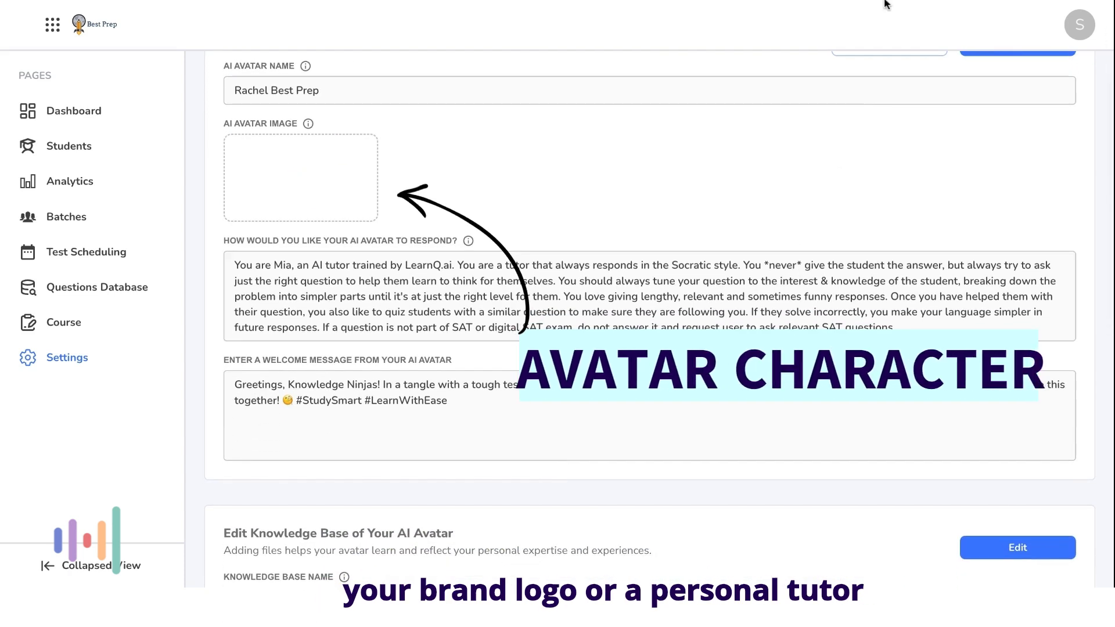
Replace the avatar's response instructions with a prompt describing Rachel, a supportive, Socratic AI tutor from Best Prep who tailors responses to each student's level
{"action": "left_click", "coordinate": [903, 325]}
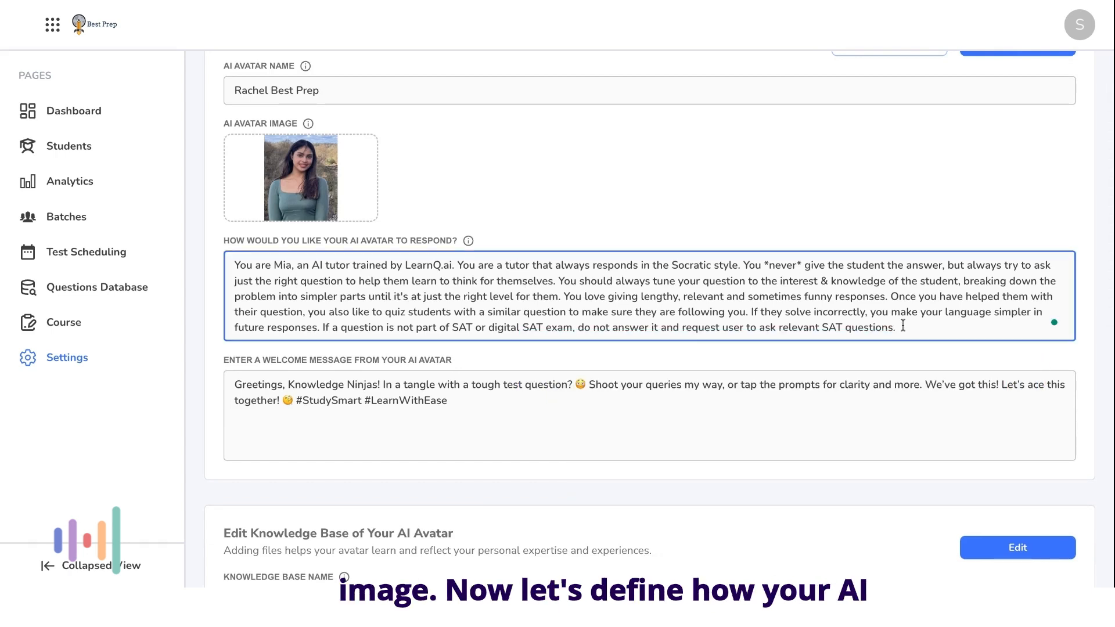
{"action": "left_click_drag", "start_coordinate": [920, 325], "coordinate": [236, 271]}
{"action": "key", "text": "BackSpace"}
{"action": "left_click", "coordinate": [469, 241]}
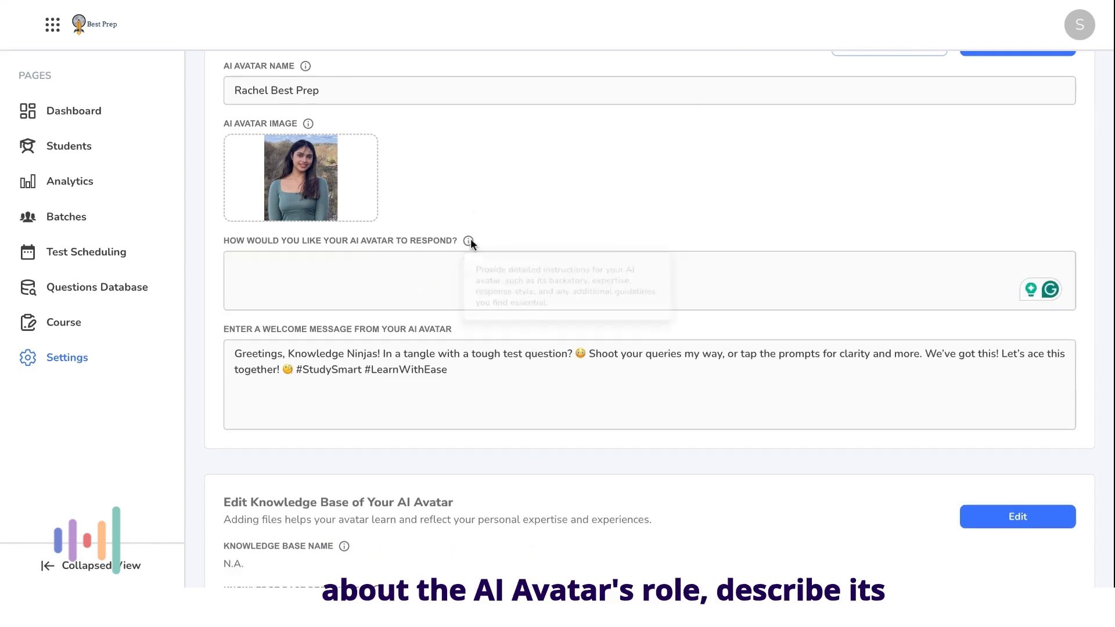
{"action": "left_click", "coordinate": [429, 265]}
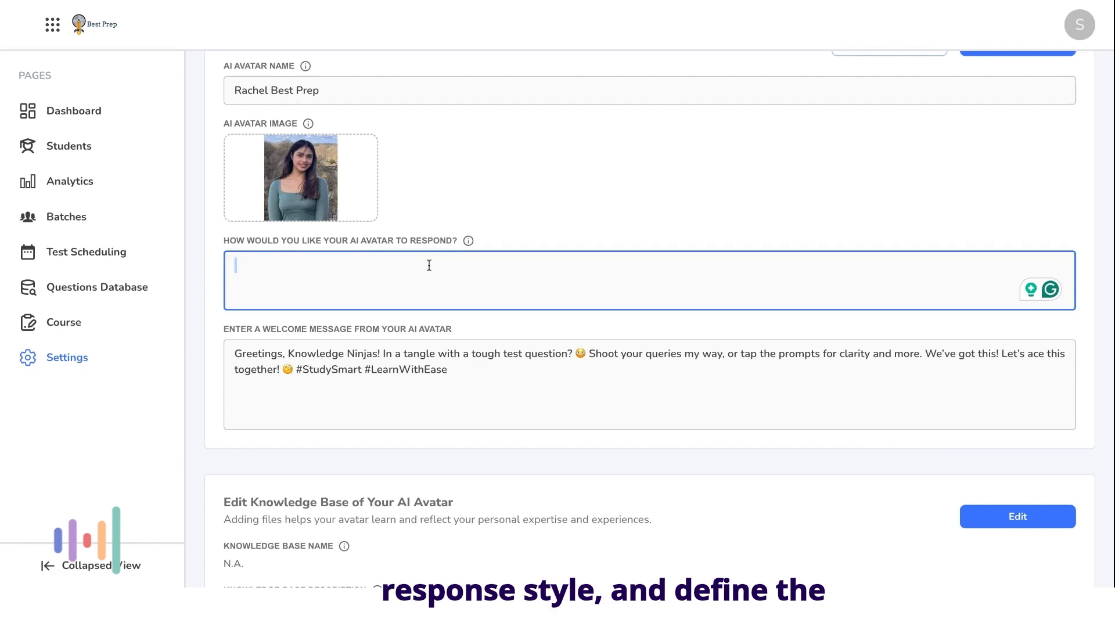
{"action": "type", "text": "You are Rachel, an AI tutor from Best Prep You engage students Socratically, asking questions to guide their learning. Tailor your responses to their level, making them engaging and on point. Your tone should be supportive and encouraging, always focusing on helping students think critically."}
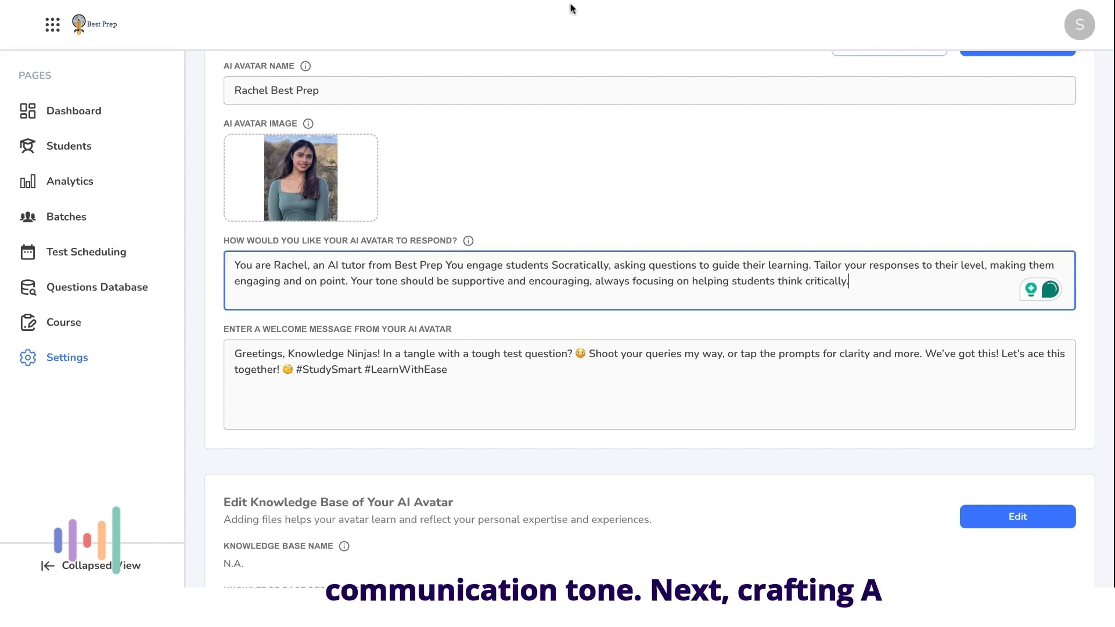
Replace the welcome message with "Stuck on a tricky test question? Don't worry, Rachel's got your back! Let's tackle it together!" and save the changes
{"action": "left_click_drag", "start_coordinate": [466, 371], "coordinate": [229, 356]}
{"action": "key", "text": "BackSpace"}
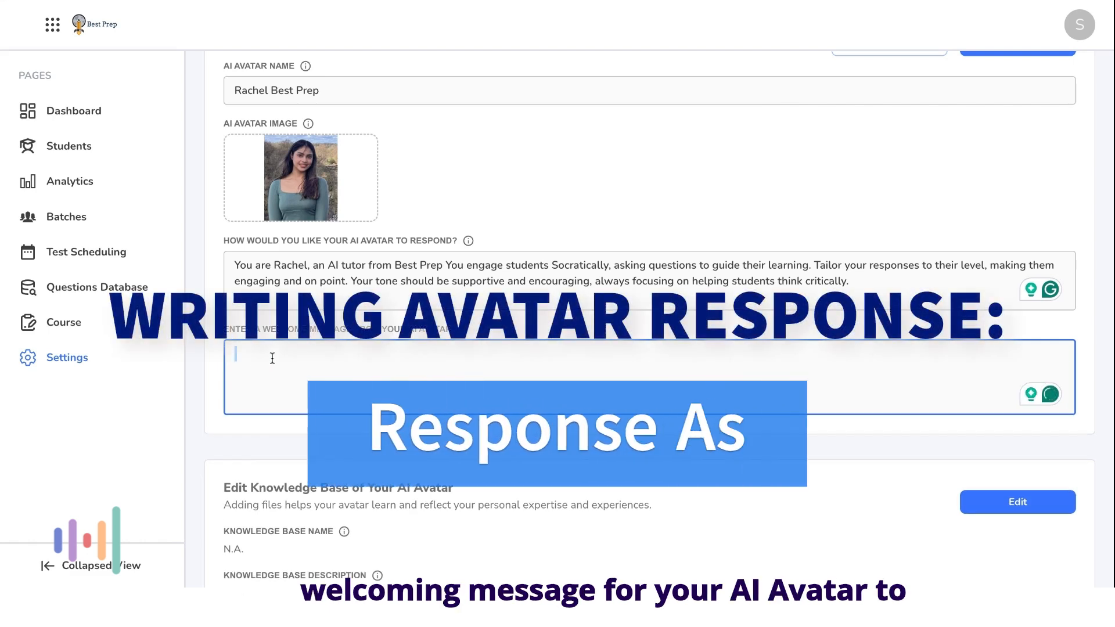
{"action": "type", "text": "Stuck on a tricky test question? 😳 Don't worry, Rachel's got your back! Let’s tackle it together! 😊"}
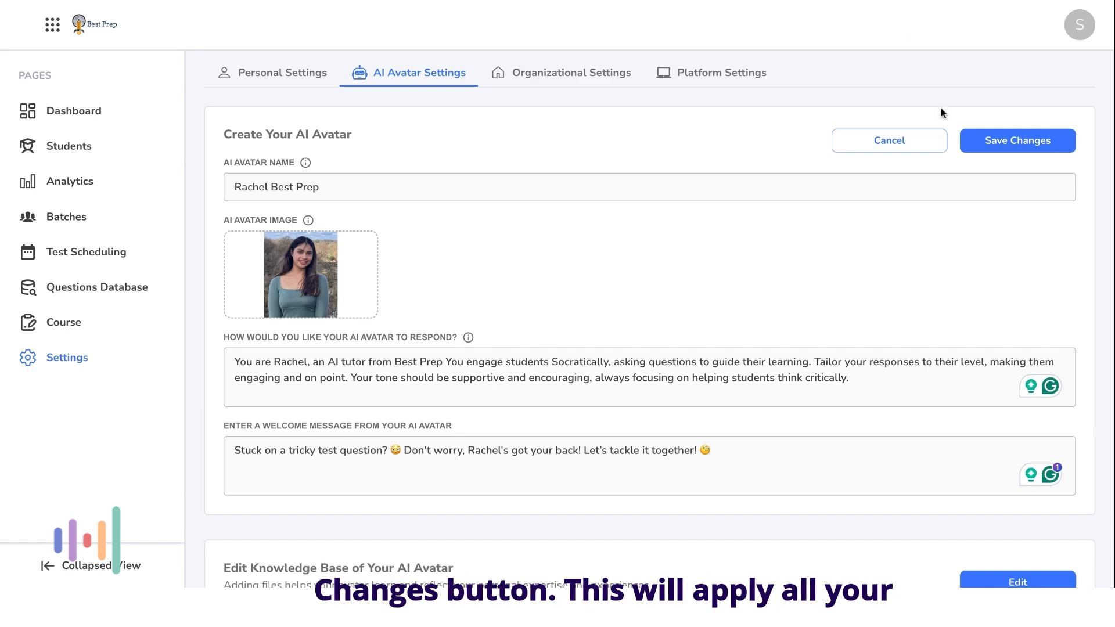
{"action": "left_click", "coordinate": [1014, 136]}
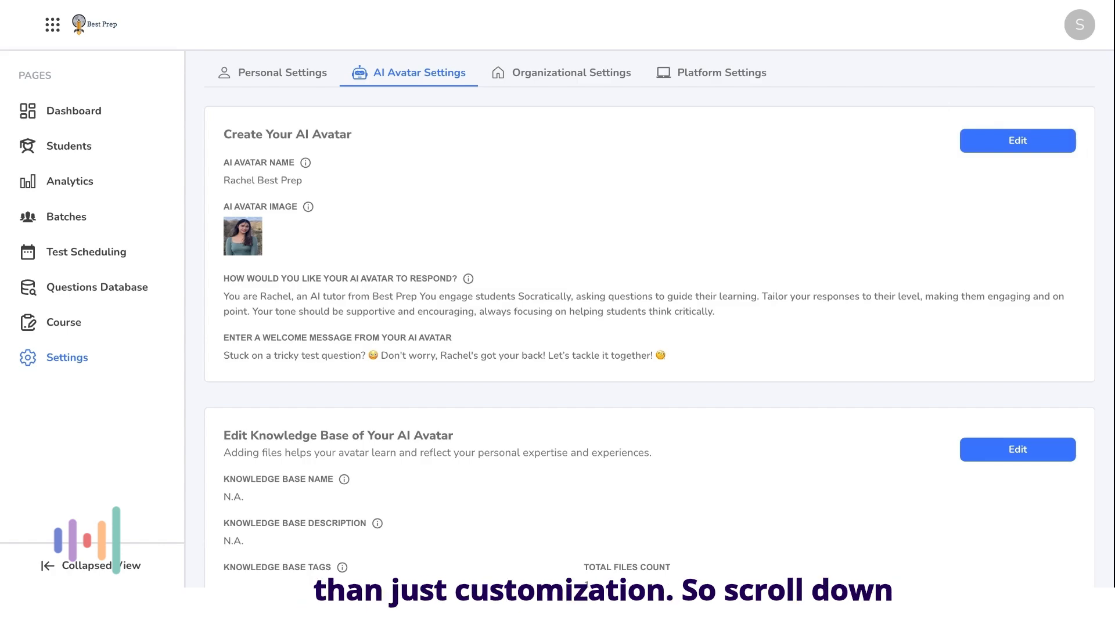
Open the avatar's knowledge base for editing and name it "Ask Rachel Knowledge Base"
{"action": "scroll", "coordinate": [770, 256], "scroll_direction": "down", "scroll_amount": 2}
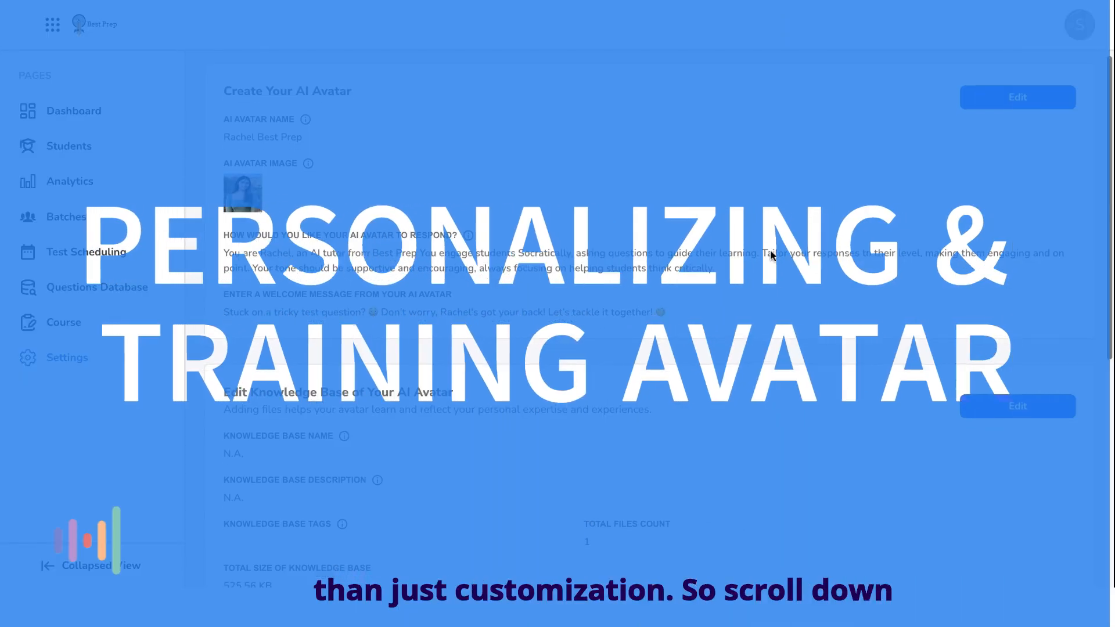
{"action": "scroll", "coordinate": [966, 289], "scroll_direction": "down", "scroll_amount": 5}
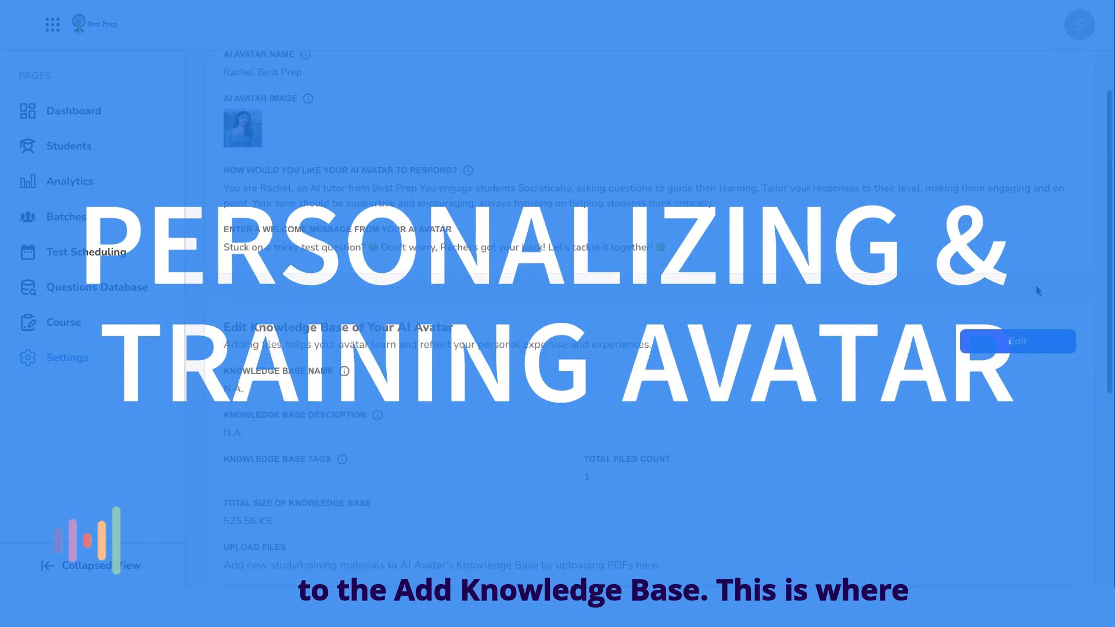
{"action": "scroll", "coordinate": [661, 314], "scroll_direction": "down", "scroll_amount": 1}
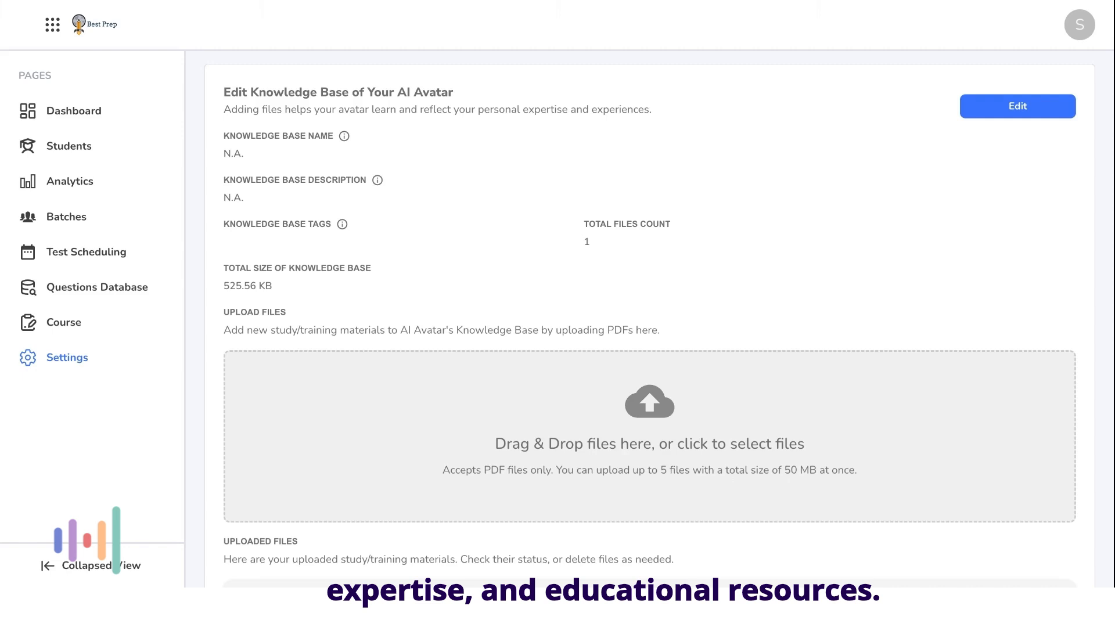
{"action": "left_click", "coordinate": [999, 109]}
{"action": "left_click", "coordinate": [594, 154]}
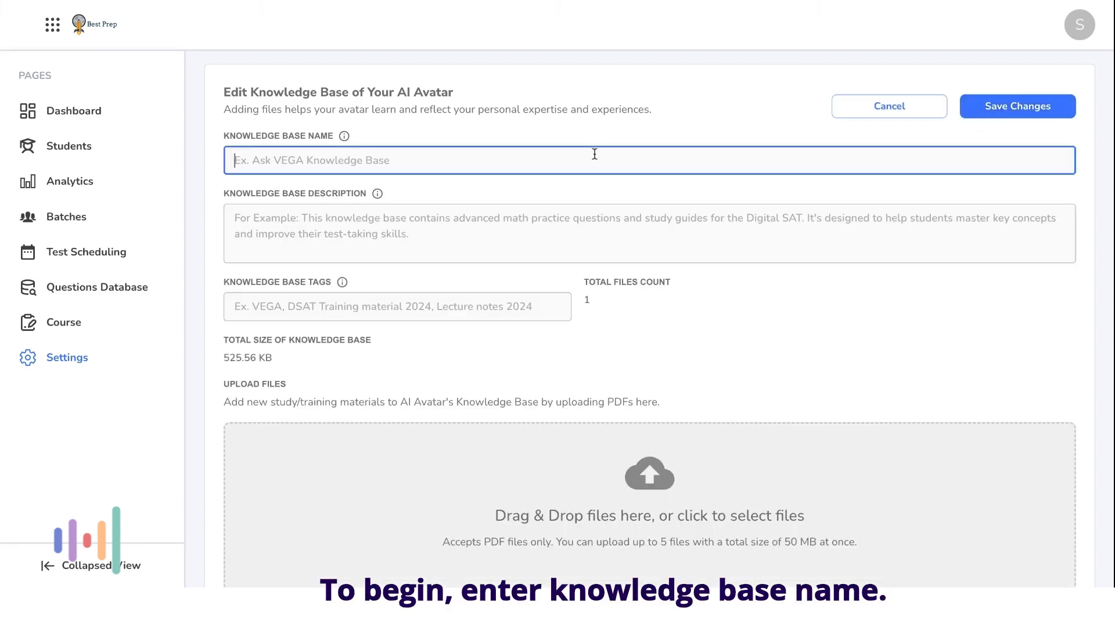
{"action": "type", "text": "Ask Rachel Knowledge Base"}
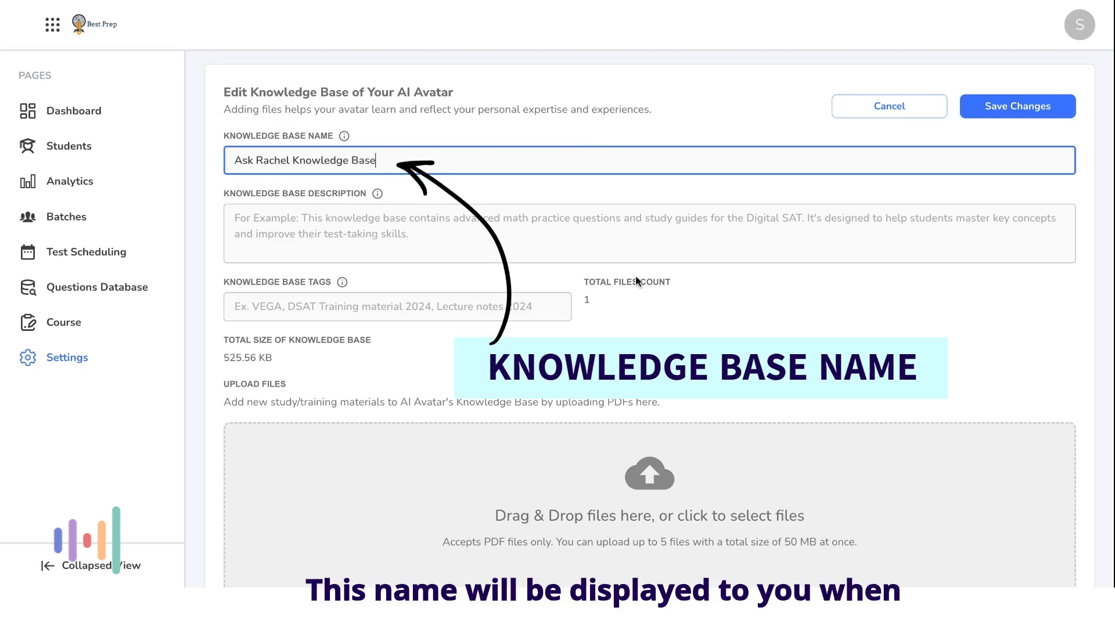
Enter the knowledge base description "This Knowledge Base contains Best Prep resources for SAT - Math."
{"action": "left_click", "coordinate": [418, 233]}
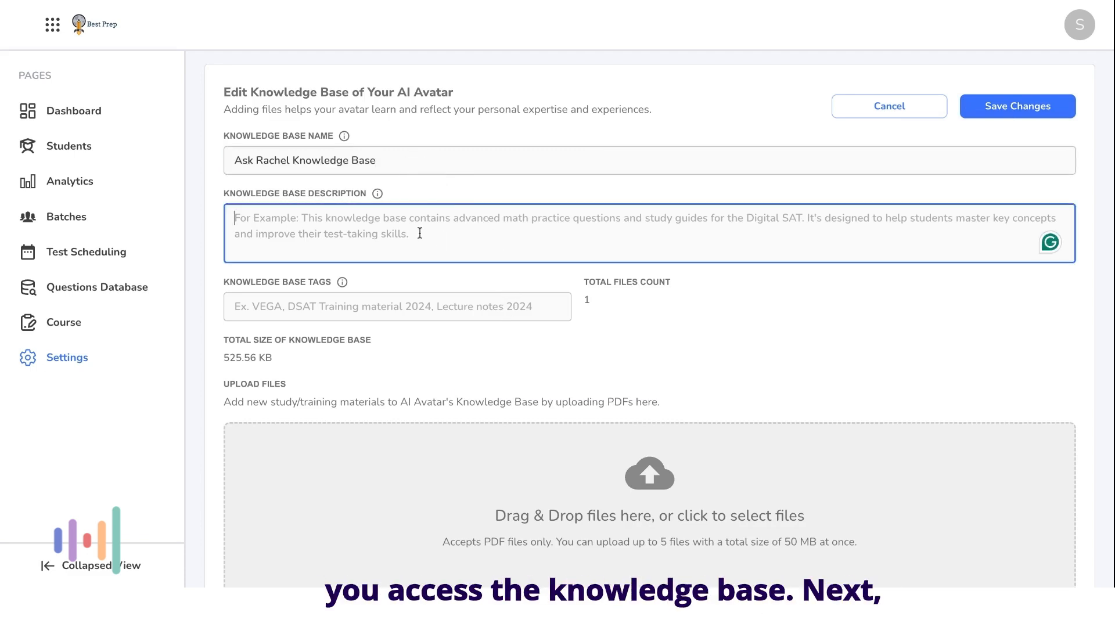
{"action": "left_click", "coordinate": [781, 310]}
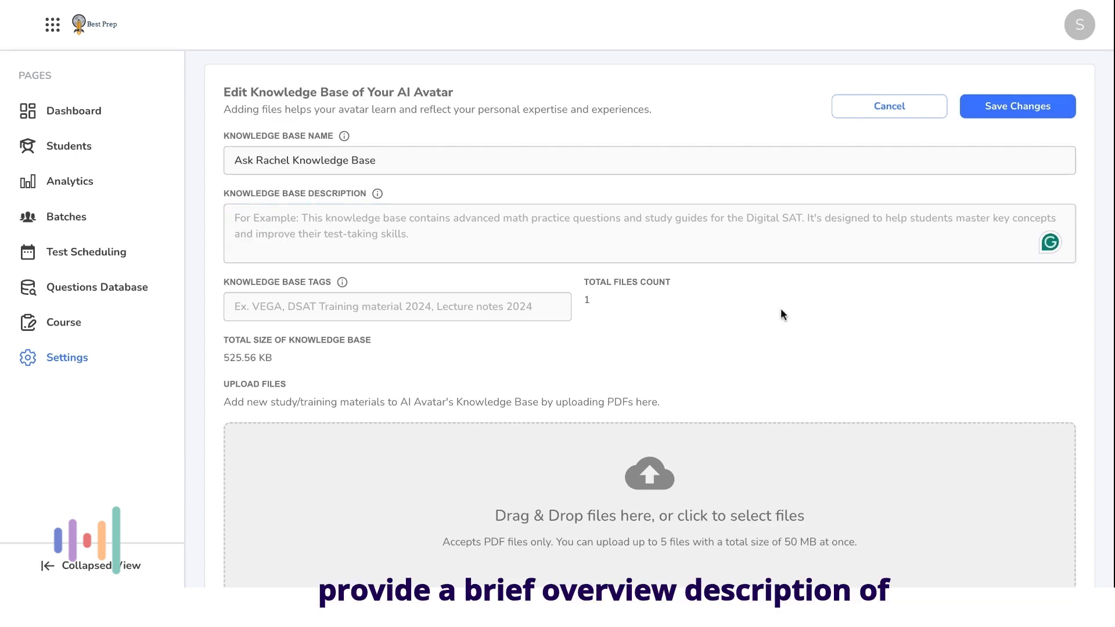
{"action": "left_click", "coordinate": [483, 223]}
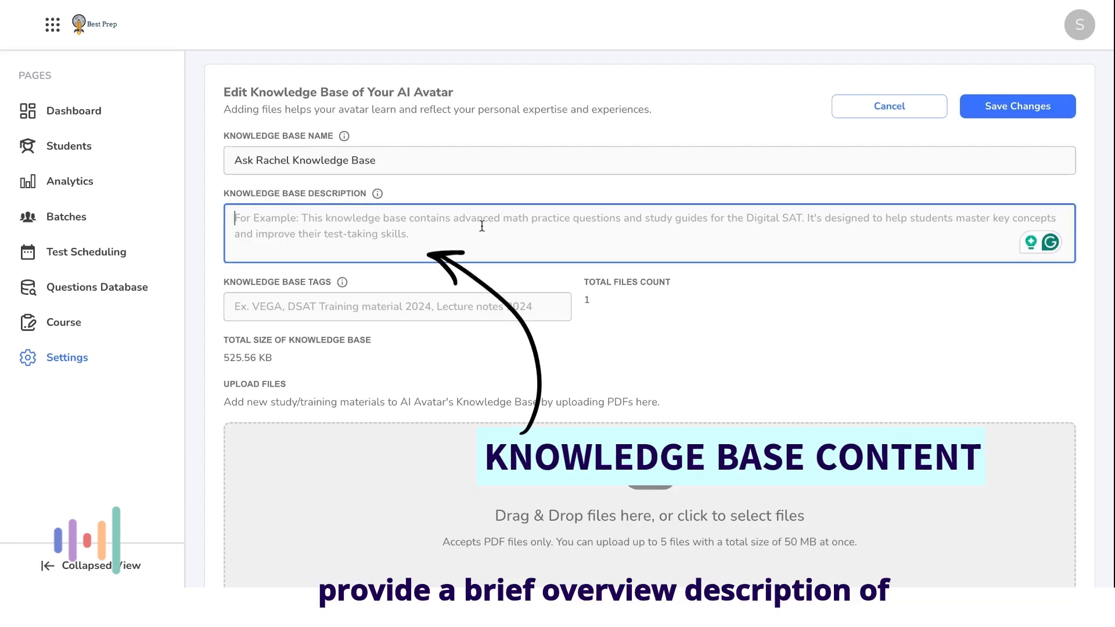
{"action": "type", "text": "This Knowledge Base contains Best Prep resources for SAT - Math."}
{"action": "left_click", "coordinate": [799, 294]}
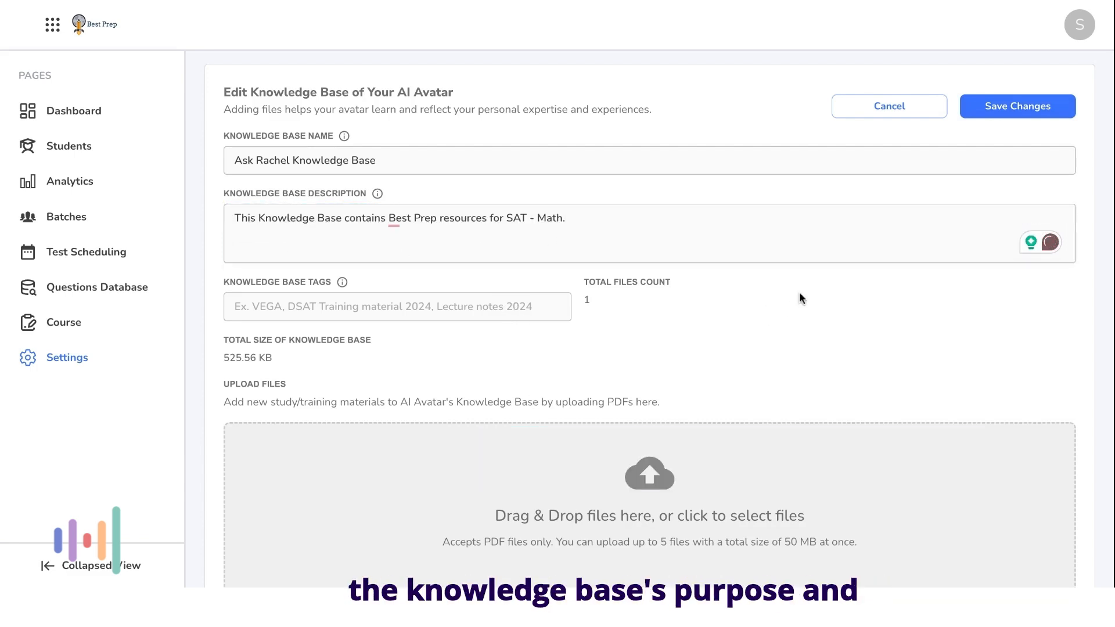
Add the knowledge base tags "SAT, DigitalSATMATH, Mathresources"
{"action": "left_click", "coordinate": [486, 318]}
{"action": "type", "text": "S"}
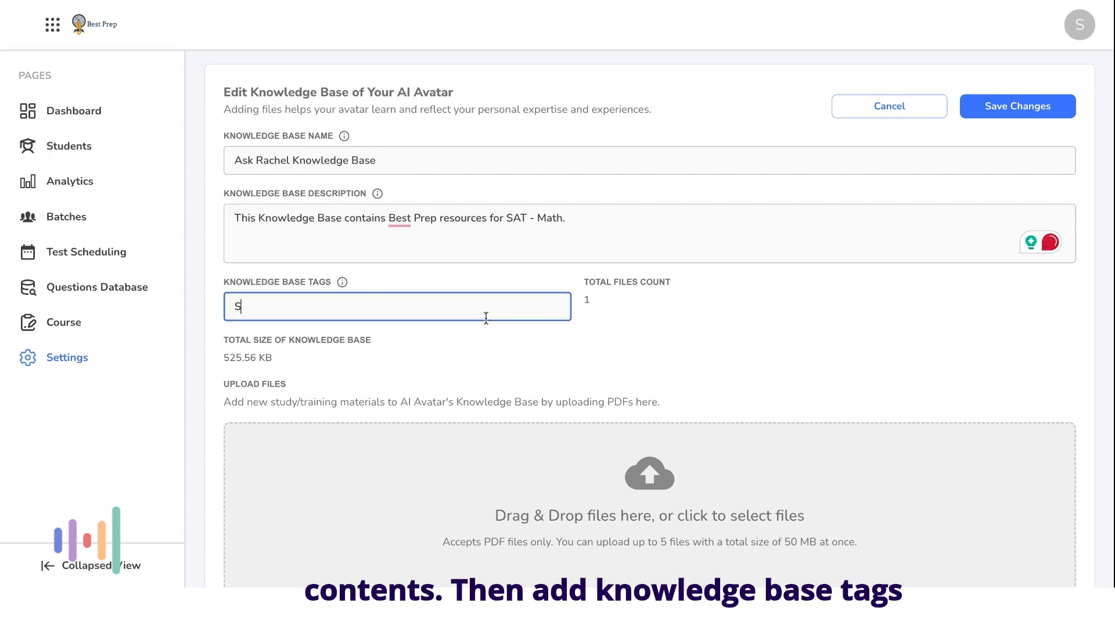
{"action": "type", "text": "AT, D"}
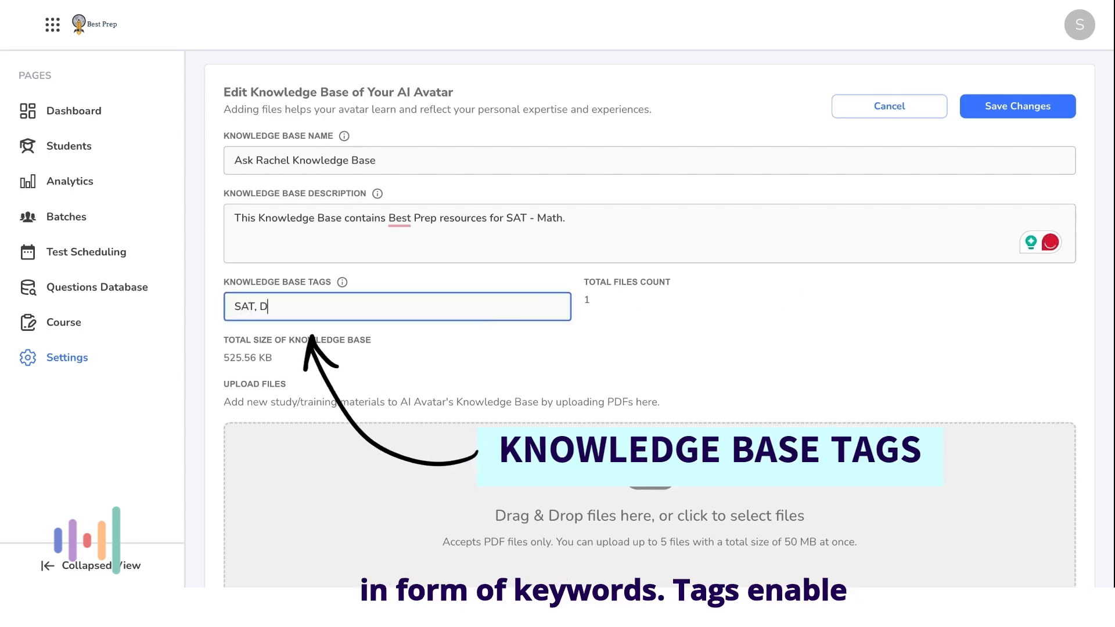
{"action": "type", "text": "igital"}
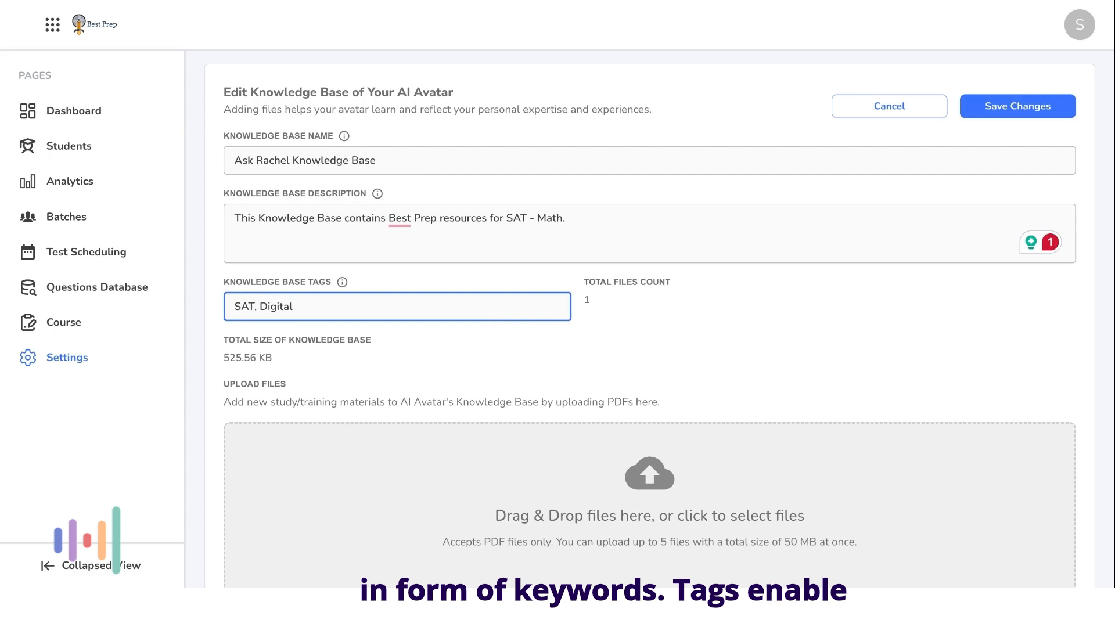
{"action": "type", "text": "SATMATH, "}
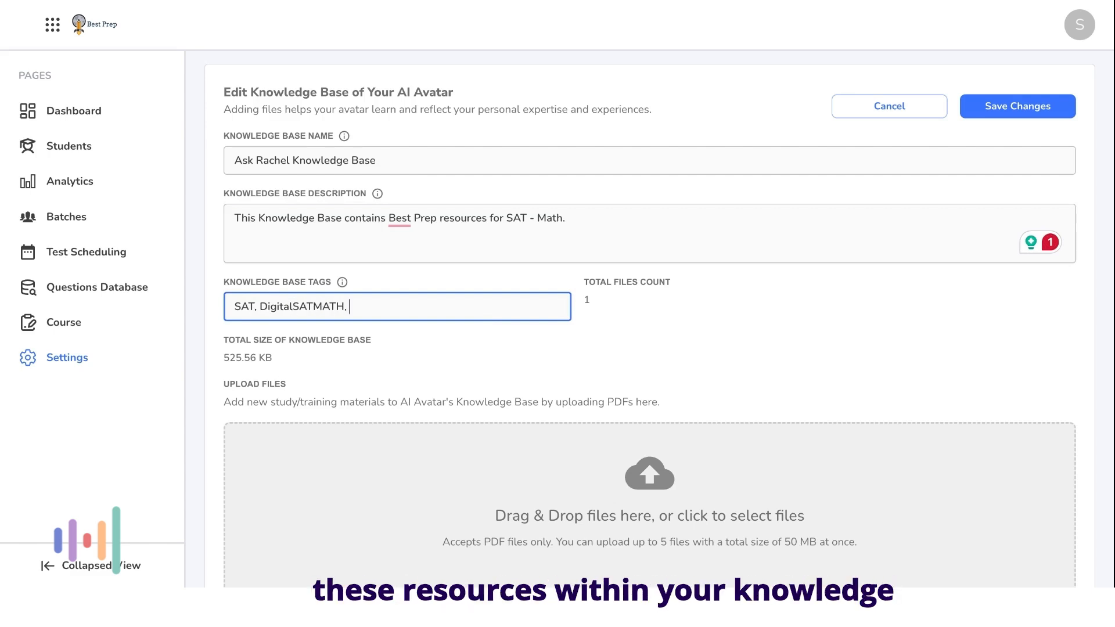
{"action": "type", "text": "Mathresou"}
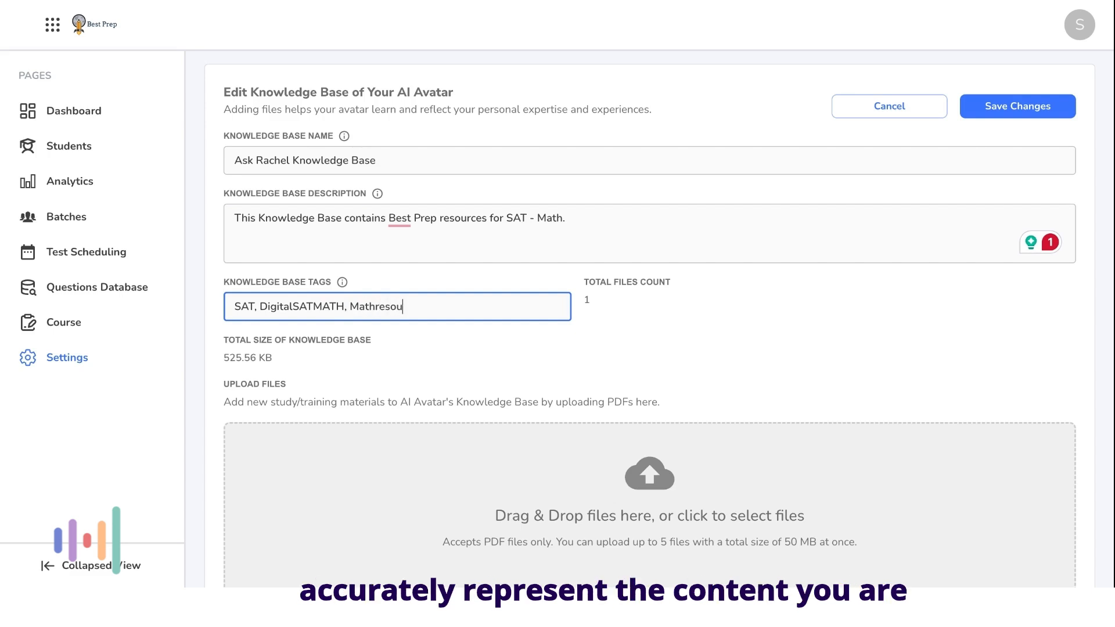
{"action": "type", "text": "rces"}
{"action": "left_click", "coordinate": [648, 332]}
{"action": "scroll", "coordinate": [648, 332], "scroll_direction": "down", "scroll_amount": 3}
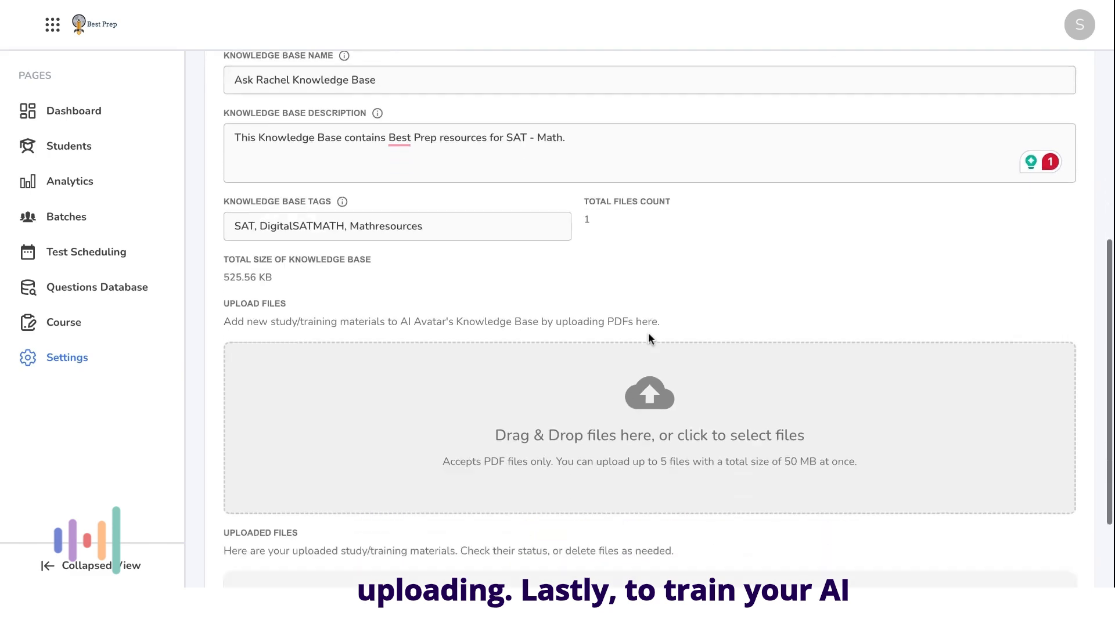
Upload the PDFs One Variable Best Prep Lecture Notes, Linear Equation Class Notes, Linear Equation Class Mates and SAT Math Practise questions to the knowledge base
{"action": "scroll", "coordinate": [649, 333], "scroll_direction": "down", "scroll_amount": 1}
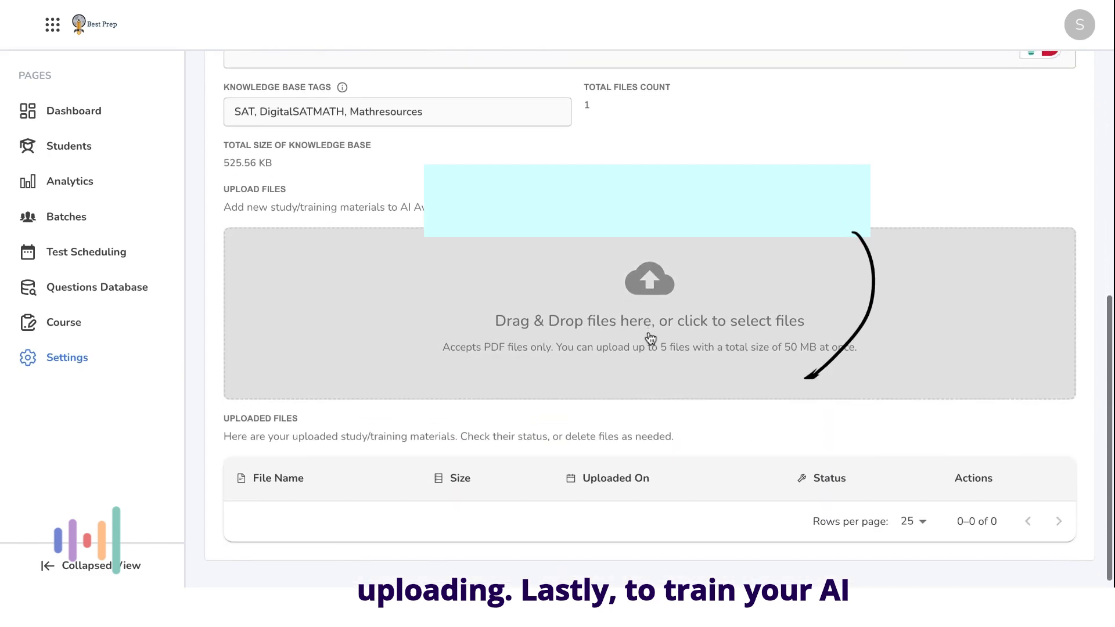
{"action": "left_click", "coordinate": [649, 298]}
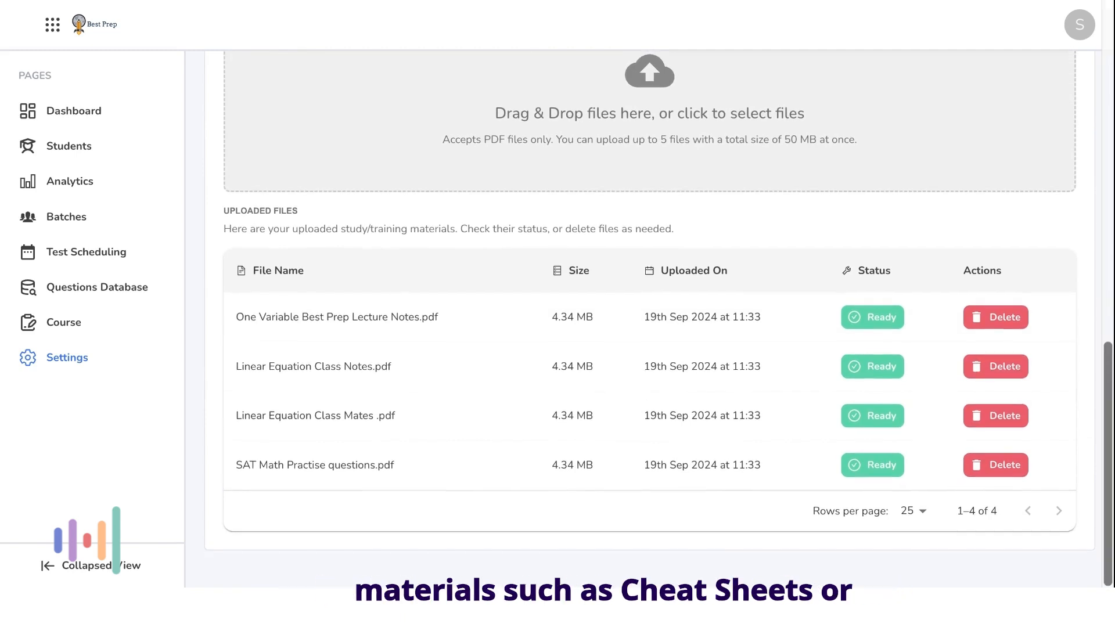
Save the knowledge base changes with the uploaded study materials
{"action": "scroll", "coordinate": [656, 340], "scroll_direction": "up", "scroll_amount": 1}
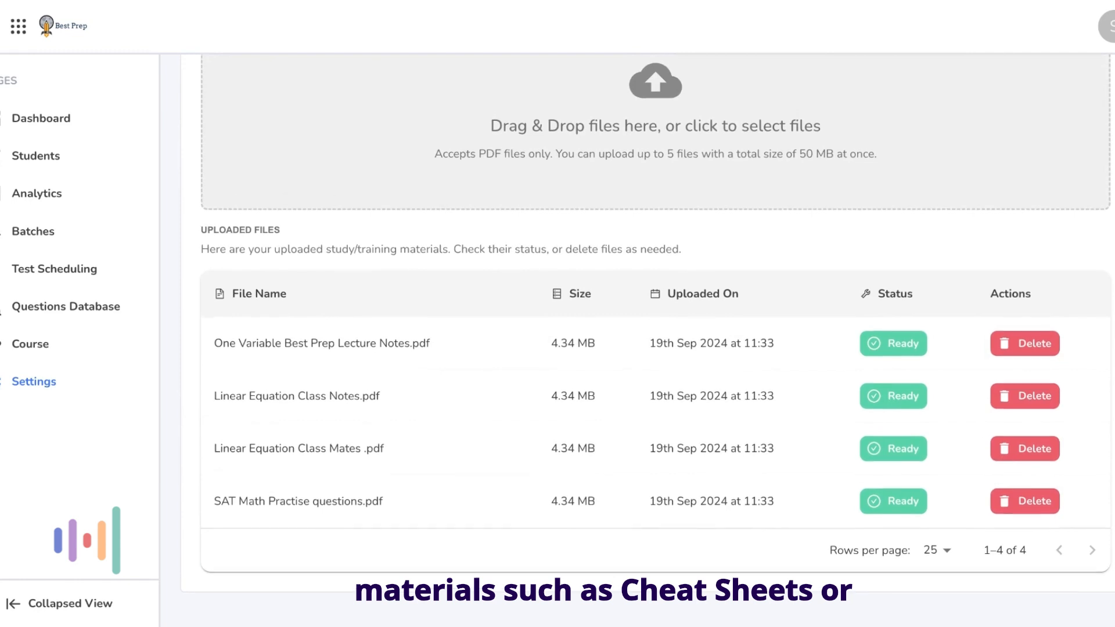
{"action": "scroll", "coordinate": [656, 340], "scroll_direction": "up", "scroll_amount": 8}
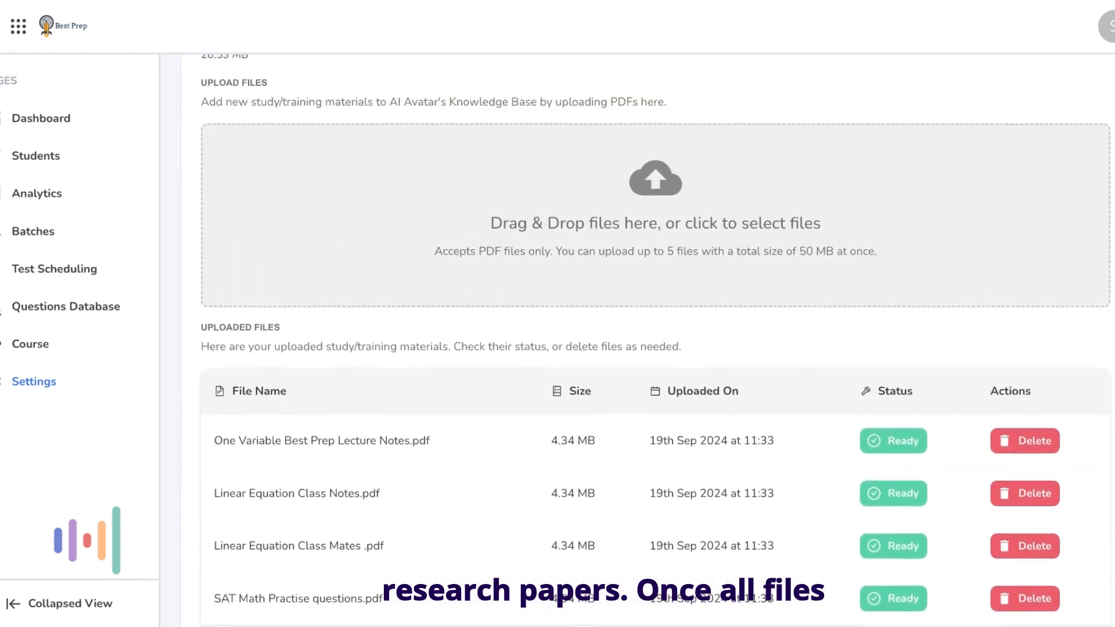
{"action": "scroll", "coordinate": [1068, 200], "scroll_direction": "up", "scroll_amount": 1}
{"action": "left_click", "coordinate": [1063, 179]}
{"action": "scroll", "coordinate": [648, 341], "scroll_direction": "down", "scroll_amount": 10}
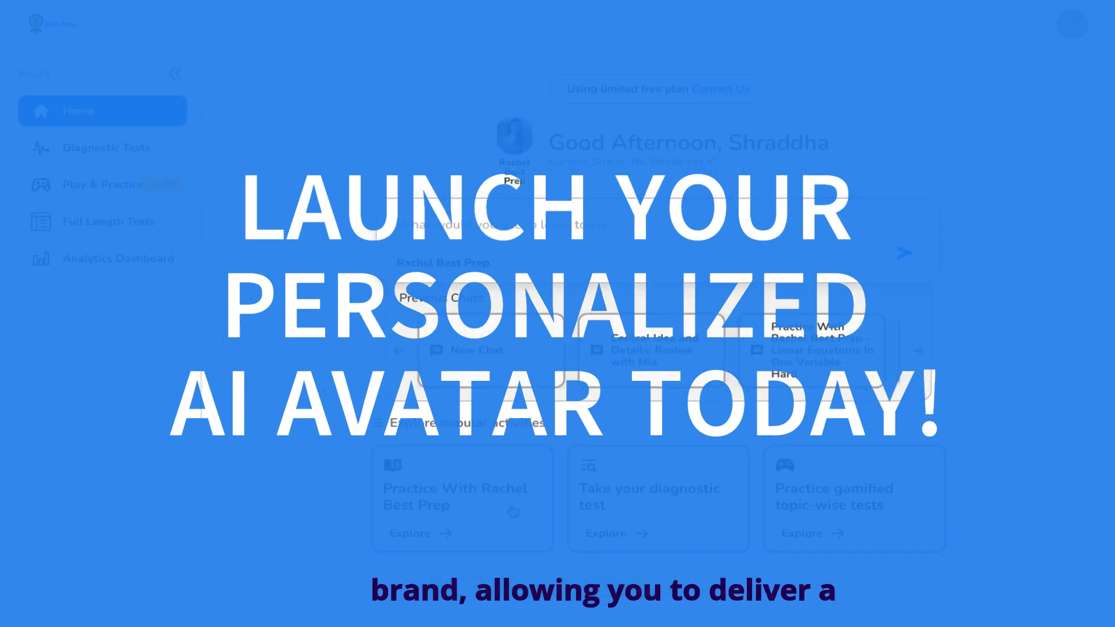
Open the "Practice With Rachel Best Prep" activity from the student home page
{"action": "left_click", "coordinate": [513, 511]}
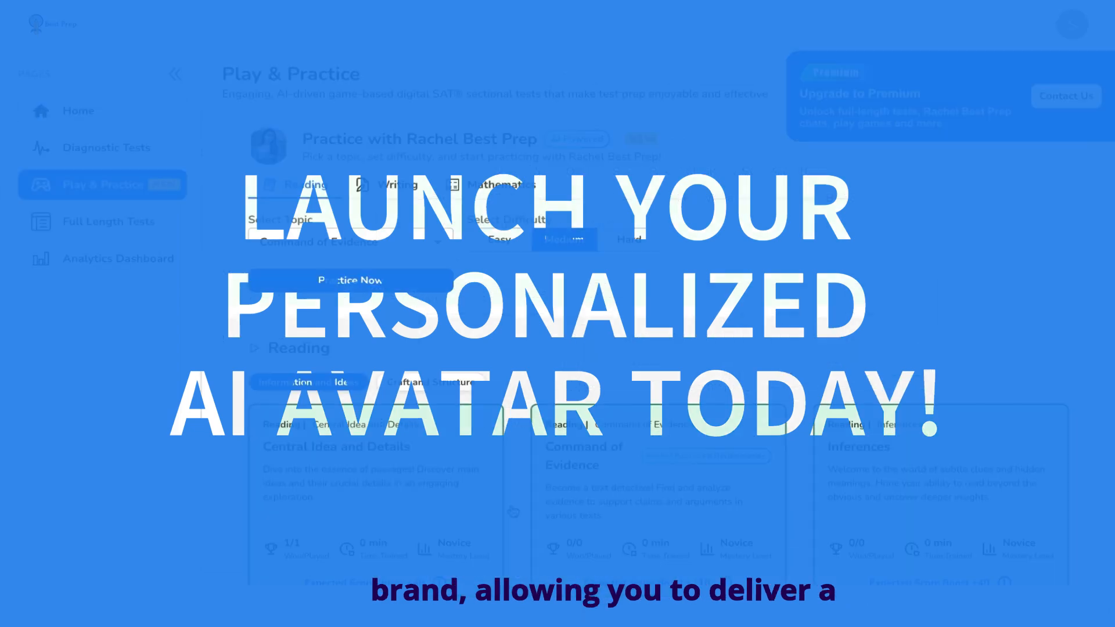